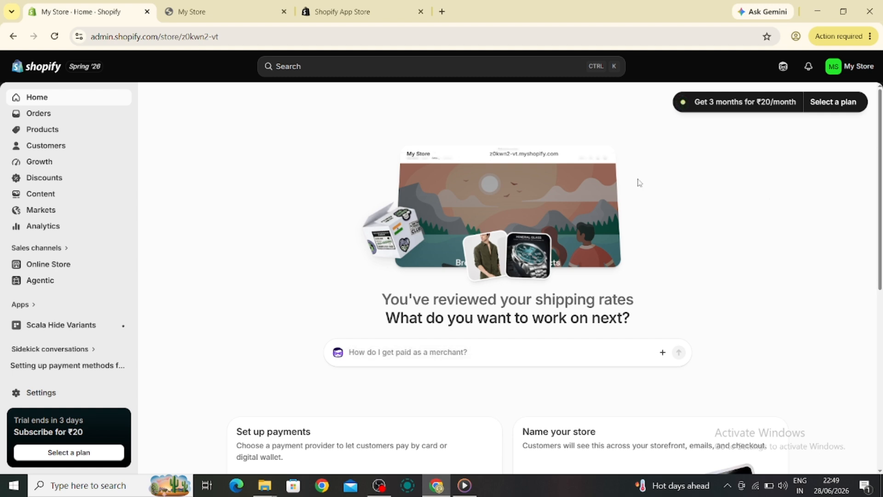
pyautogui.click(834, 68)
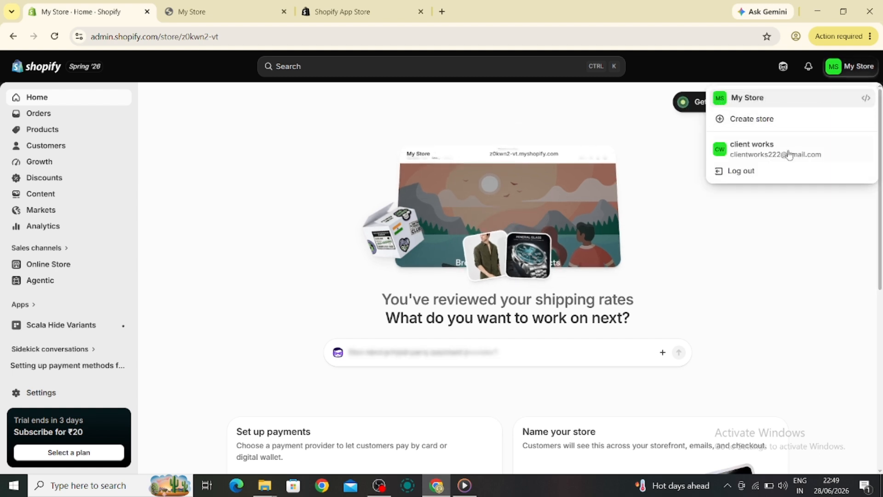
pyautogui.click(759, 203)
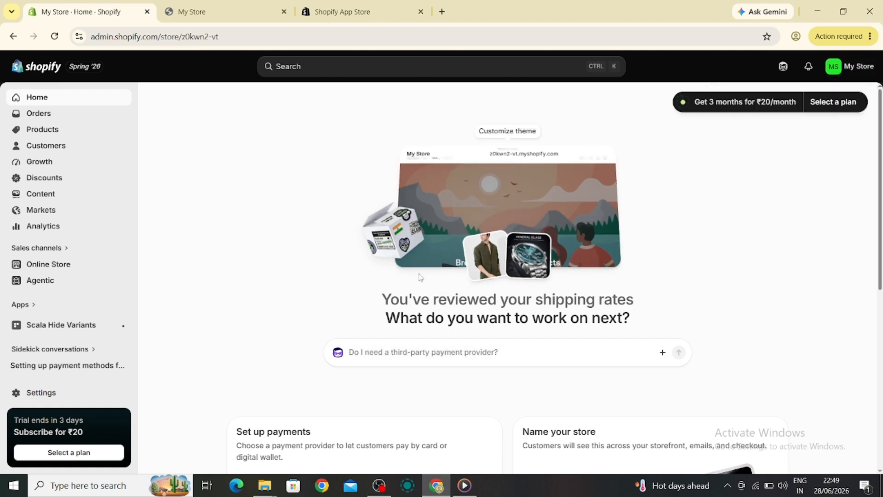
pyautogui.click(35, 403)
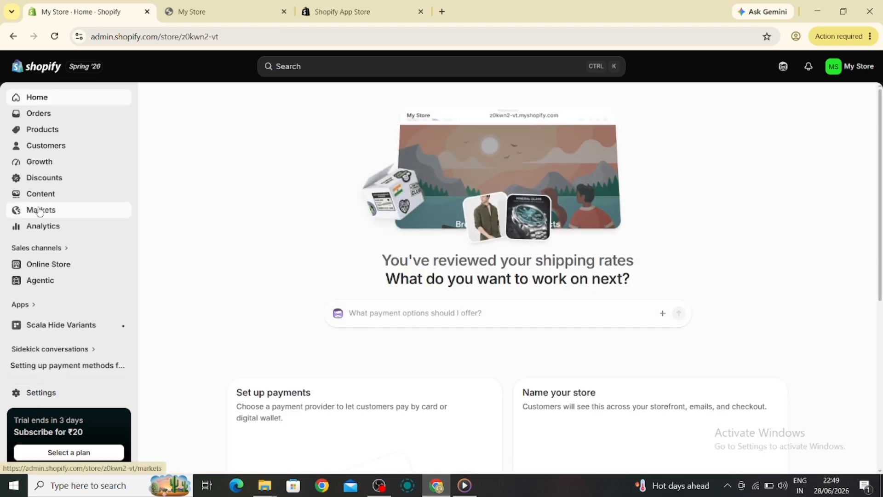
# - Open the United States market in the store's Markets and check which currency it inherits
pyautogui.click(40, 211)
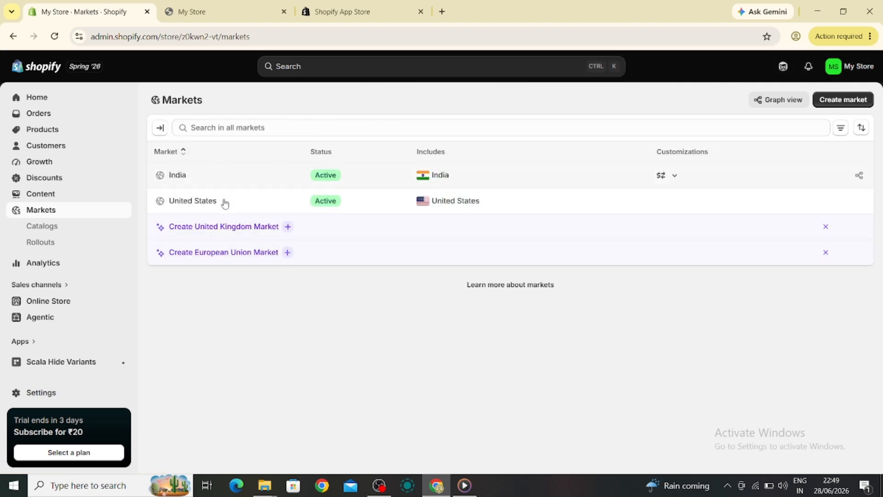
pyautogui.click(192, 205)
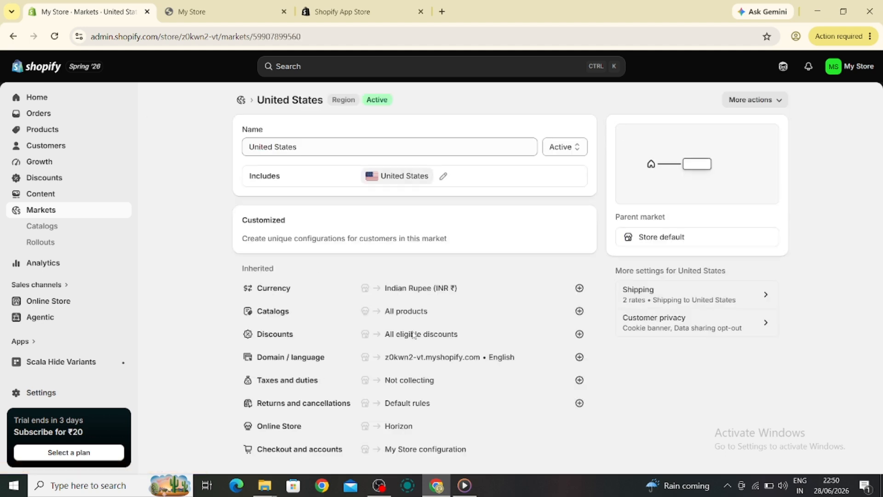
pyautogui.moveTo(385, 288); pyautogui.dragTo(458, 290)
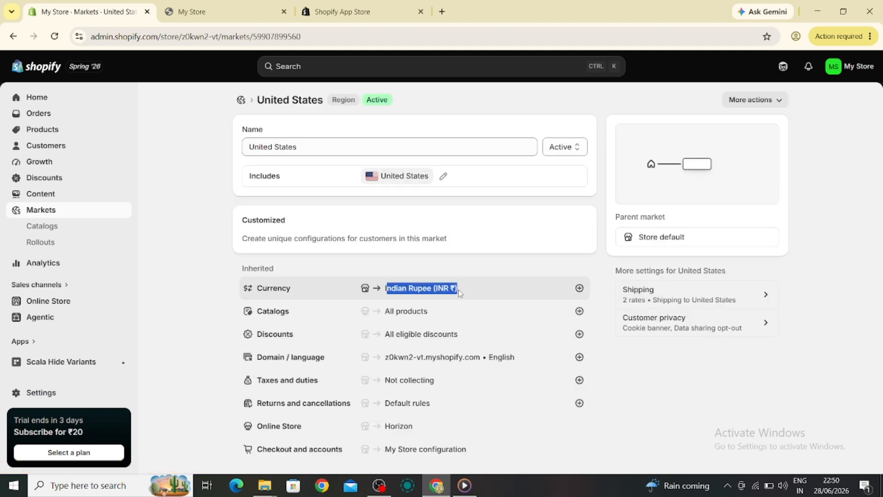
pyautogui.click(385, 290)
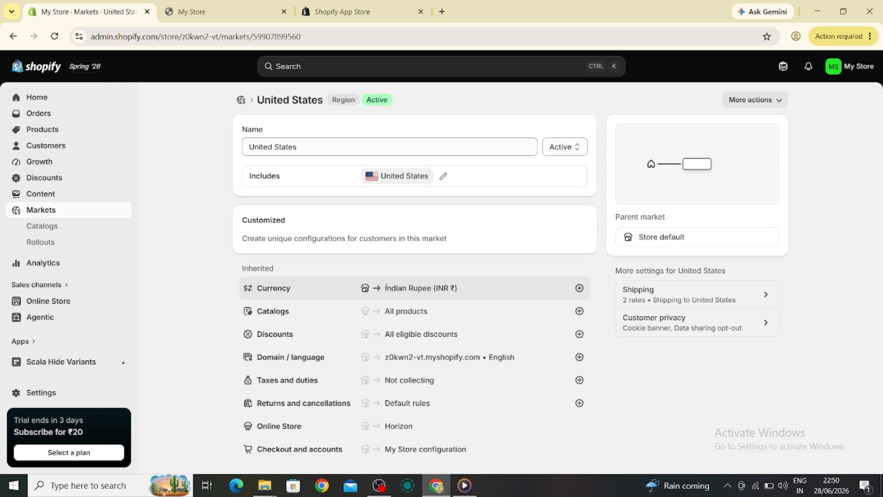
pyautogui.moveTo(386, 287); pyautogui.dragTo(471, 291)
pyautogui.click(478, 291)
# - View the currency customization for the United States market, read the multiple-currency requirements, and cancel without changing it
pyautogui.click(578, 288)
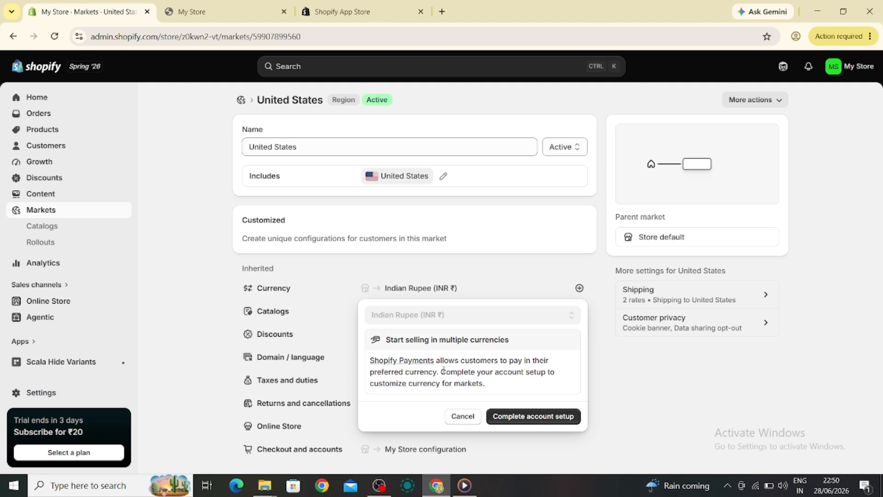
pyautogui.moveTo(440, 361); pyautogui.dragTo(503, 370)
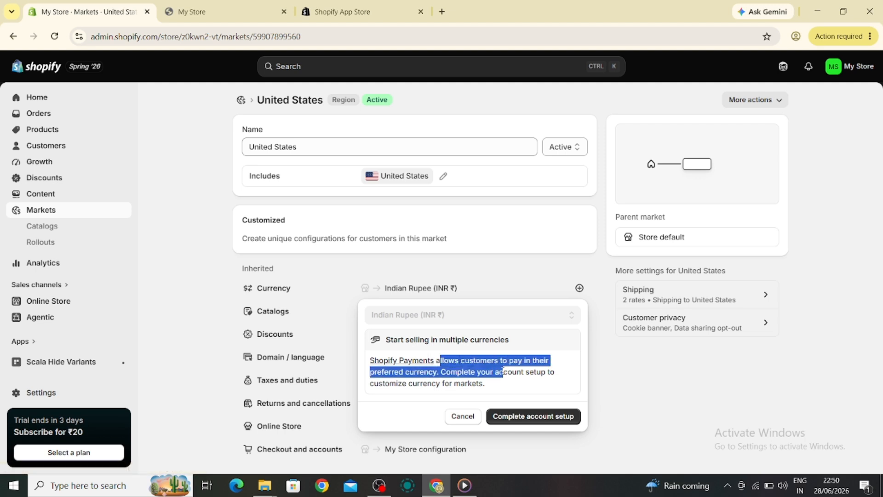
pyautogui.click(493, 339)
pyautogui.click(462, 416)
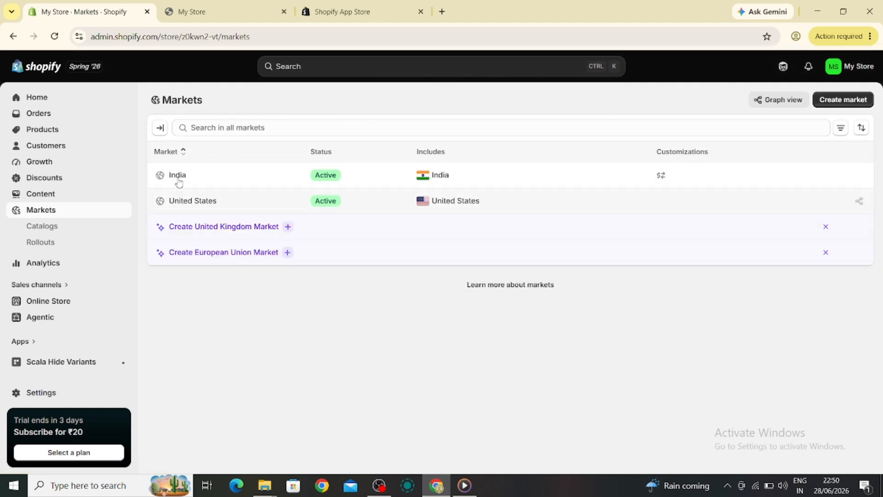
# - Review the payment providers in the store's Payments settings and return to the Markets list
pyautogui.click(187, 201)
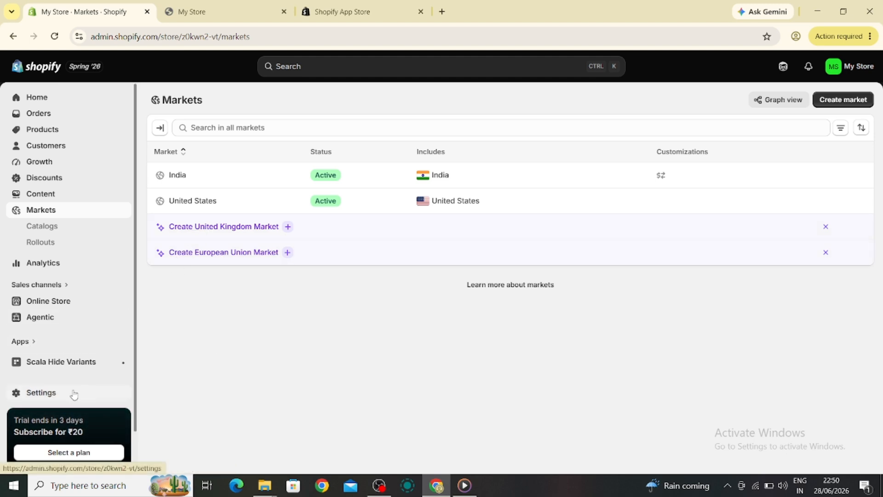
pyautogui.click(29, 398)
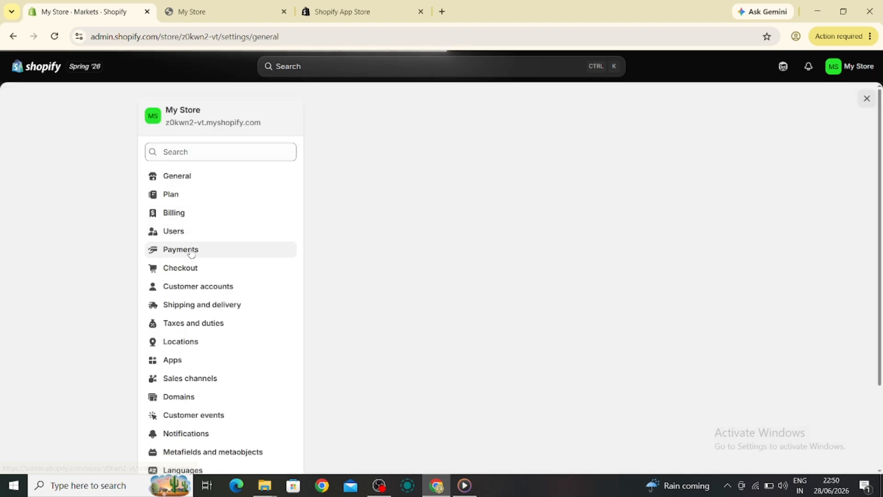
pyautogui.click(184, 249)
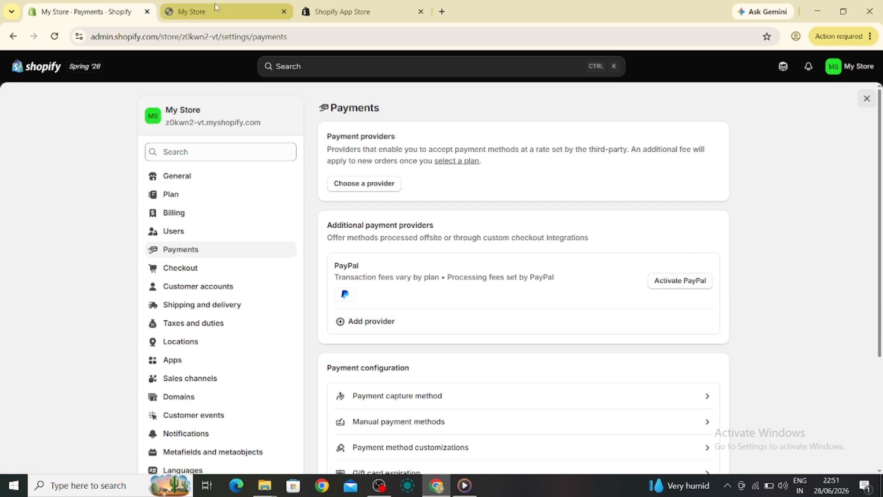
pyautogui.click(13, 36)
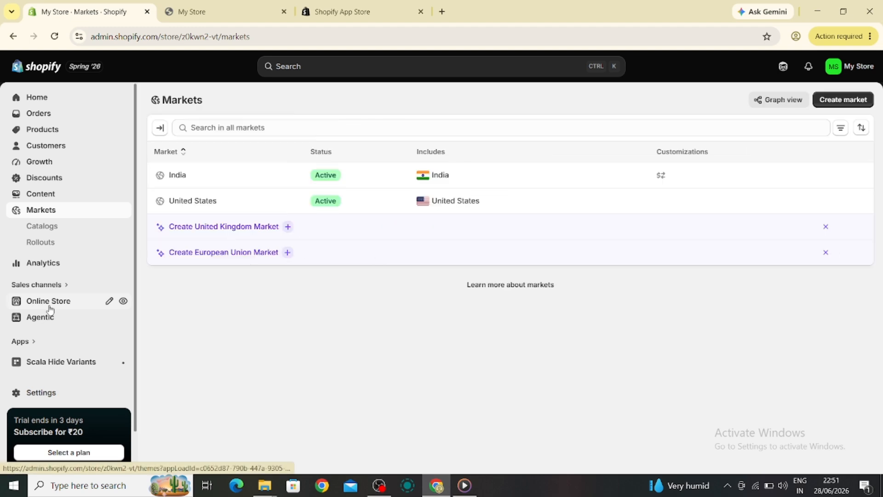
# - Edit the Horizon theme and enable the Flag option in the header section's Localization settings
pyautogui.click(54, 302)
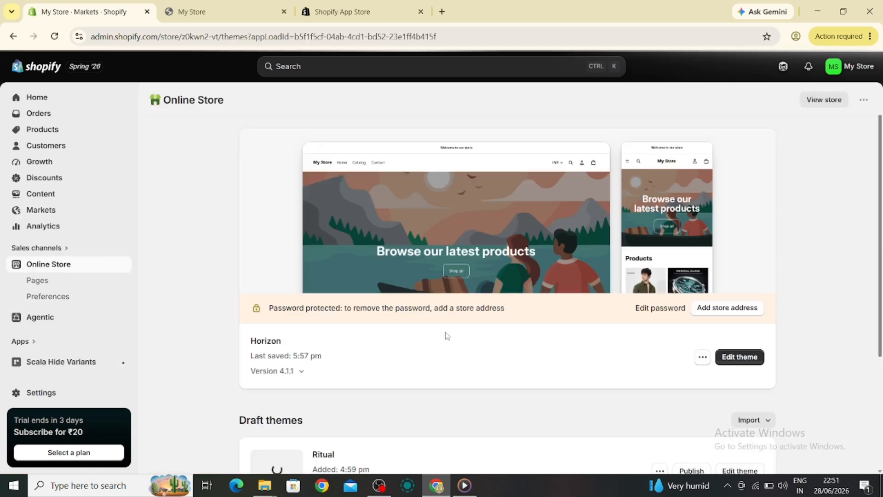
pyautogui.click(738, 359)
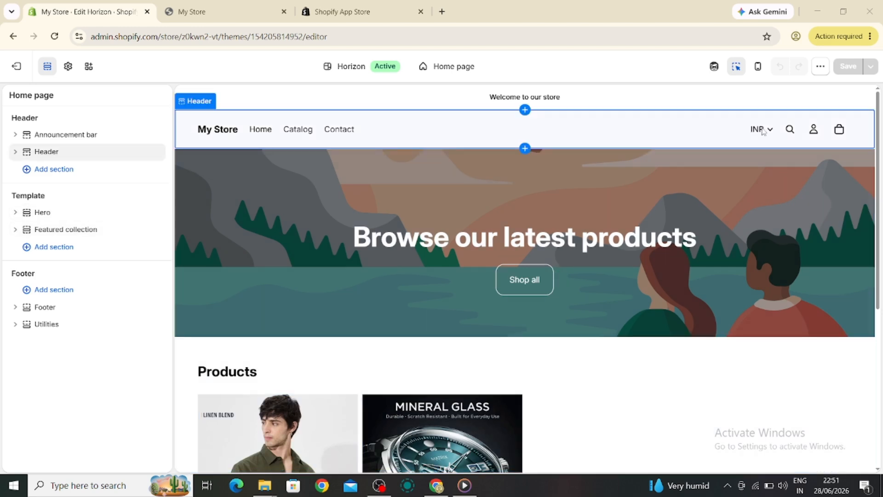
pyautogui.click(734, 127)
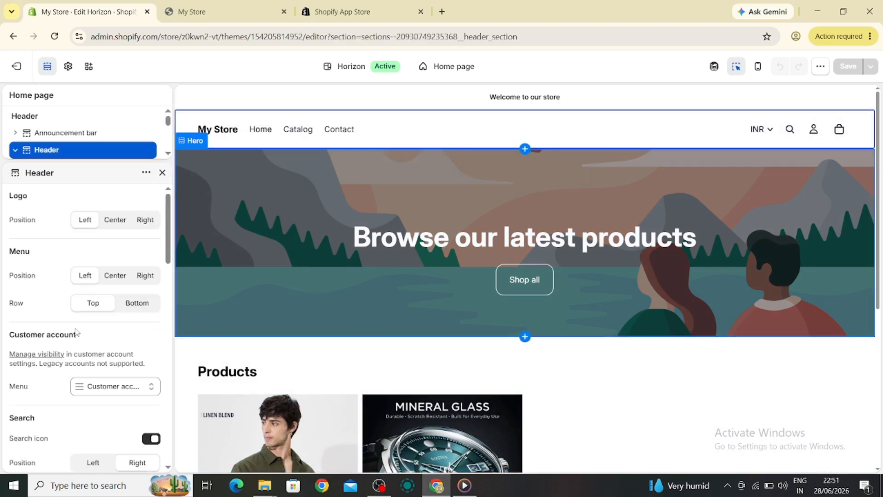
pyautogui.scroll(-6, 75, 331)
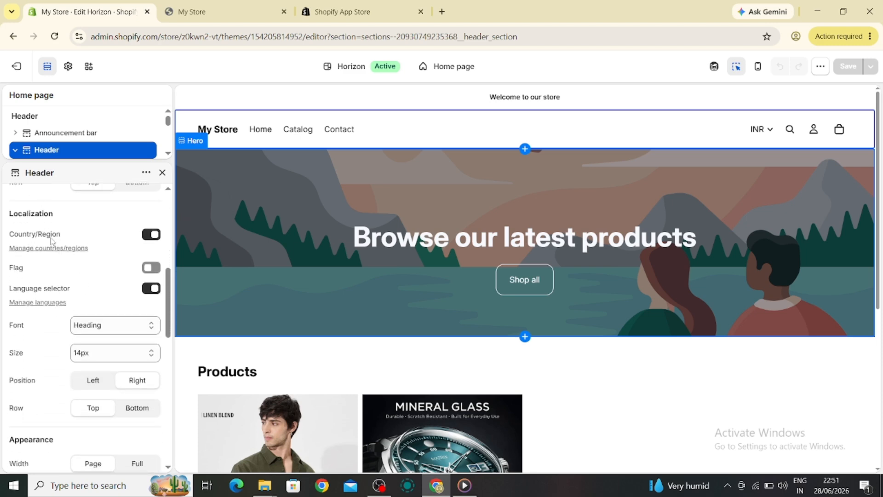
pyautogui.click(148, 268)
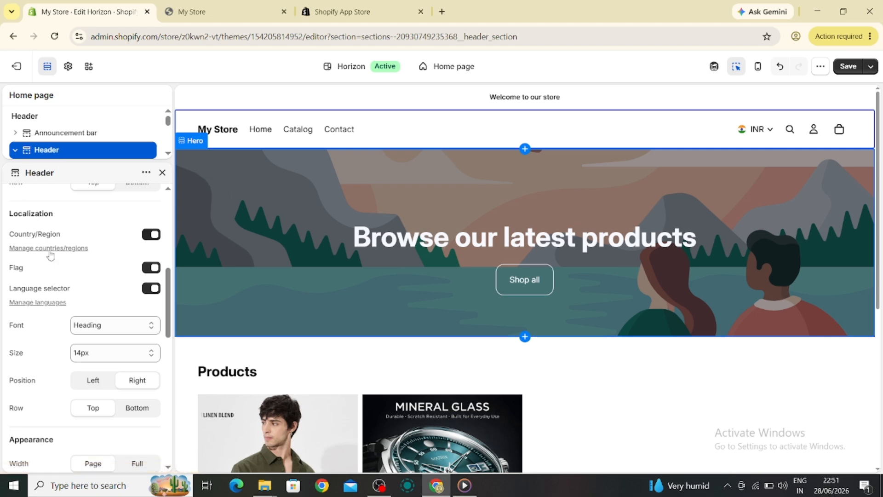
pyautogui.scroll(-3, 83, 276)
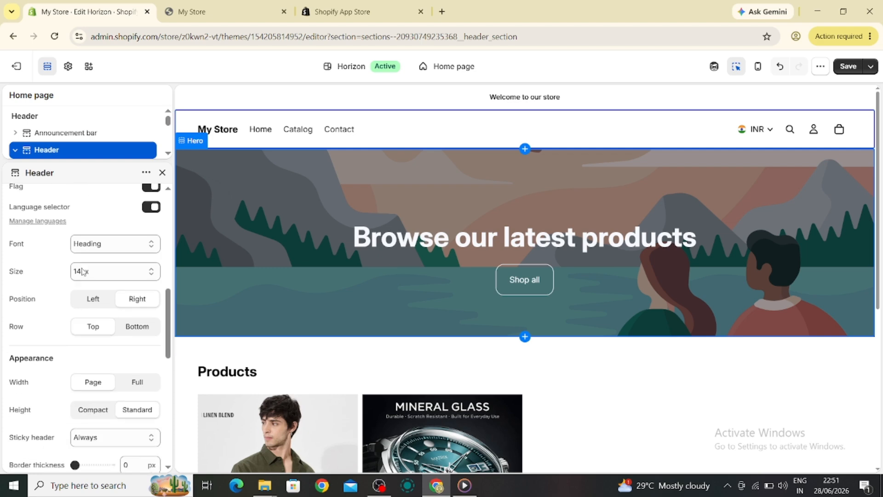
pyautogui.scroll(5, 83, 273)
pyautogui.scroll(2, 83, 269)
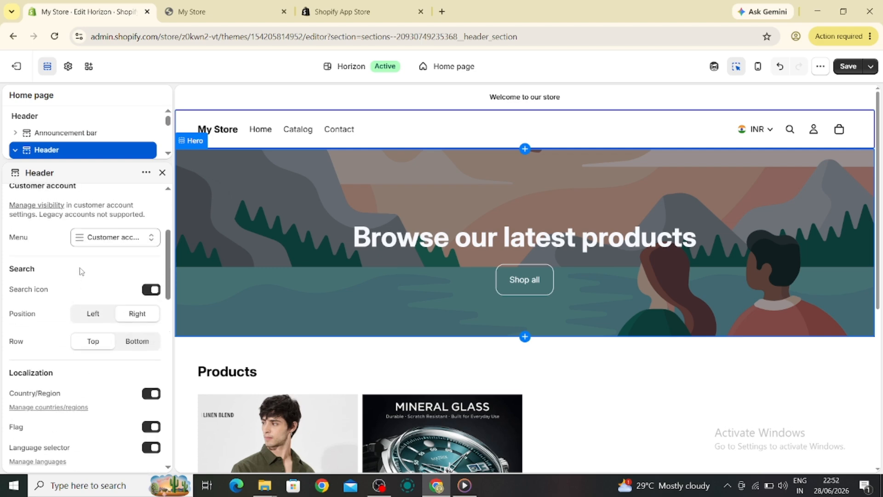
pyautogui.scroll(-4, 87, 271)
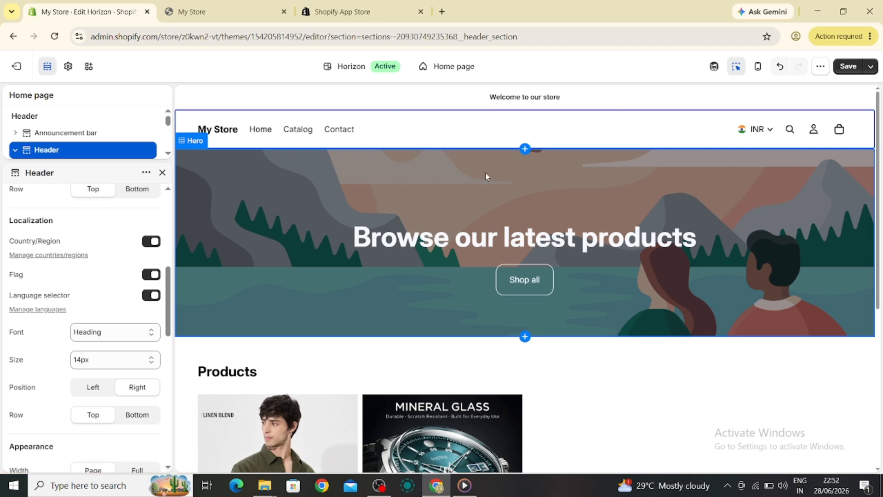
pyautogui.click(868, 37)
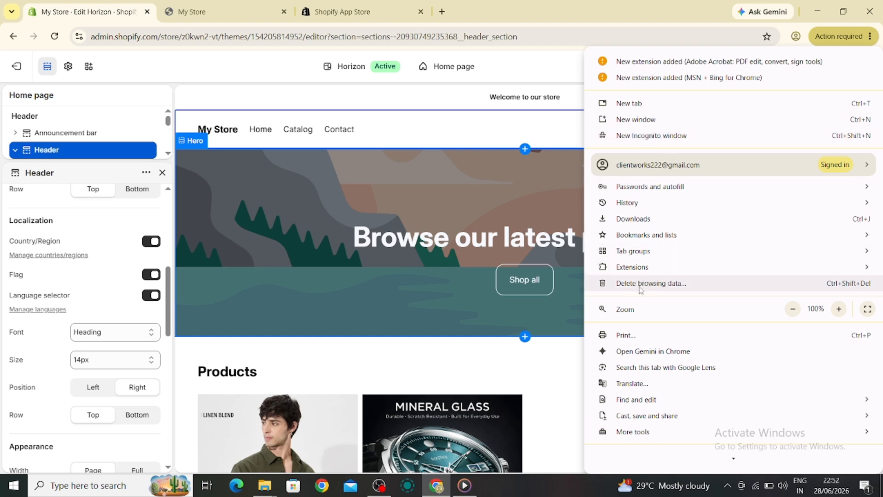
pyautogui.click(559, 358)
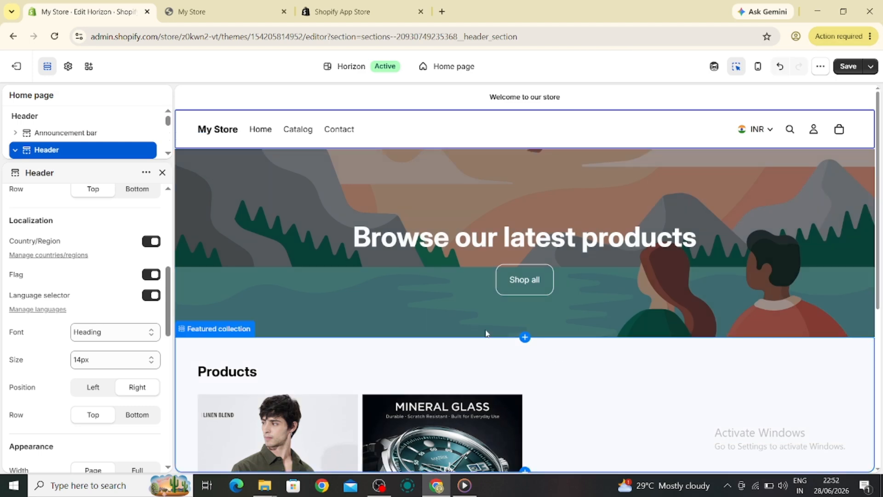
# - Switch to the live storefront and check the country and currency selector in its header and the product prices
pyautogui.click(224, 5)
pyautogui.click(343, 12)
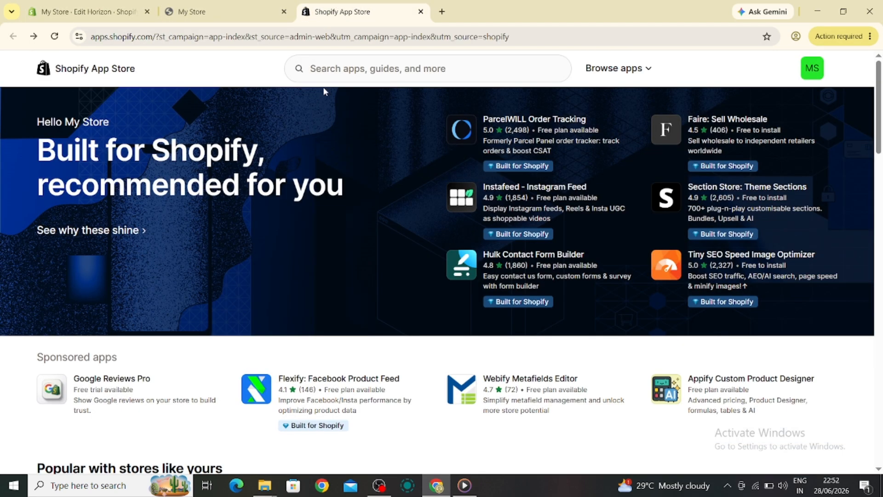
pyautogui.click(221, 12)
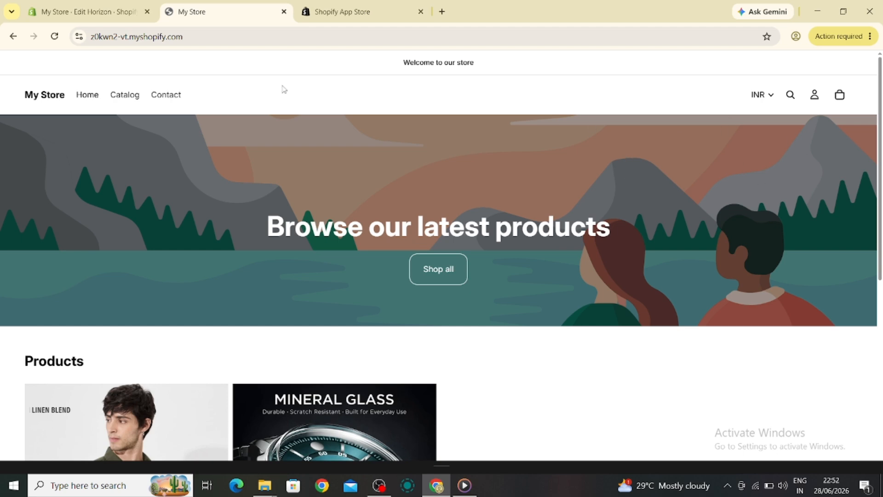
pyautogui.click(759, 94)
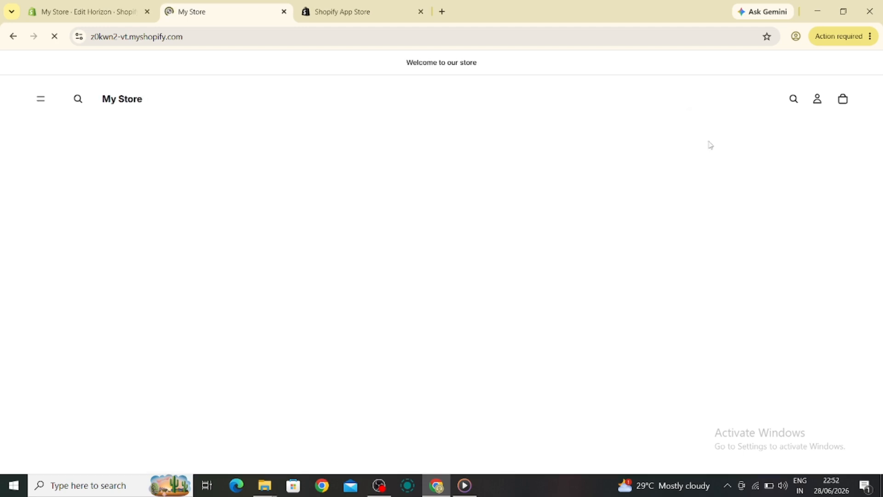
pyautogui.scroll(-5, 475, 274)
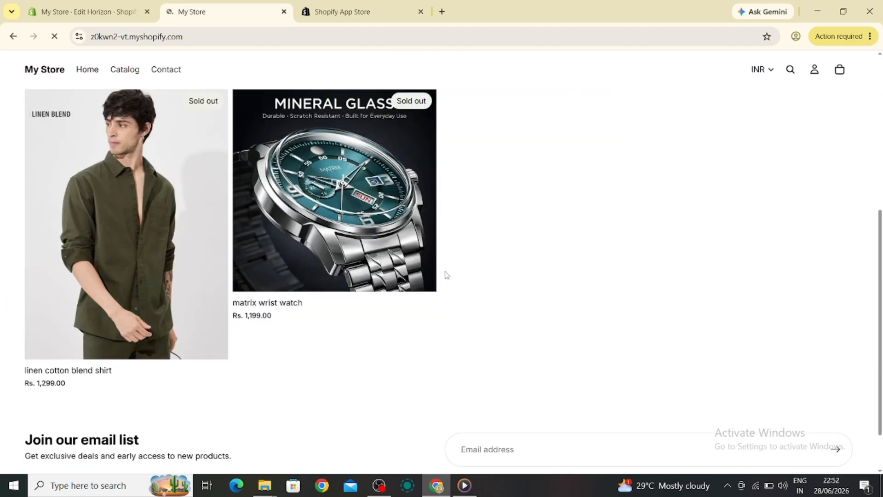
pyautogui.scroll(3, 474, 246)
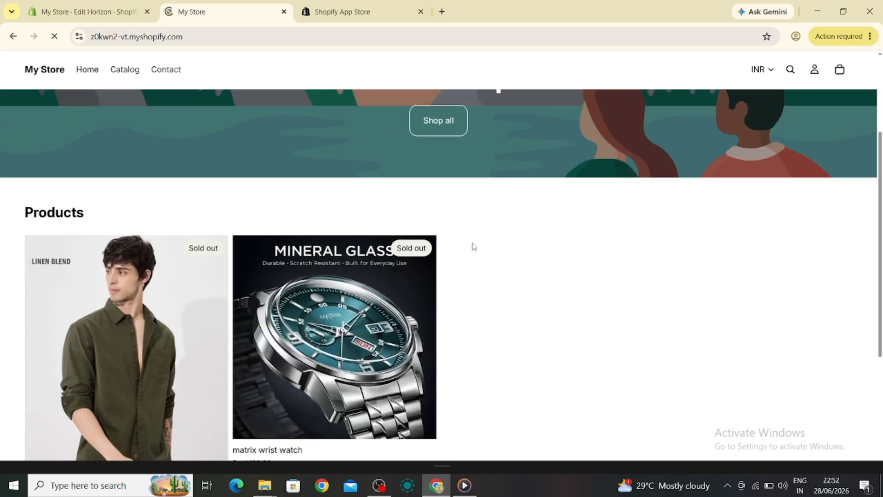
pyautogui.scroll(3, 473, 246)
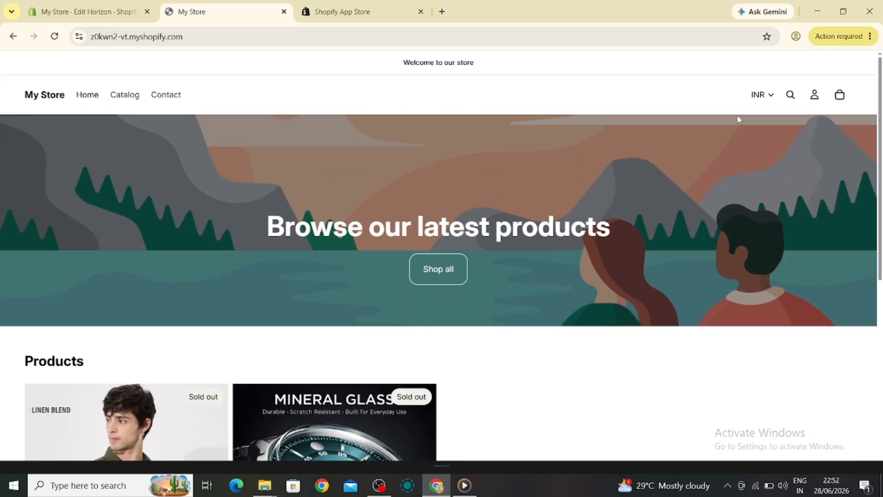
pyautogui.click(759, 98)
pyautogui.click(732, 129)
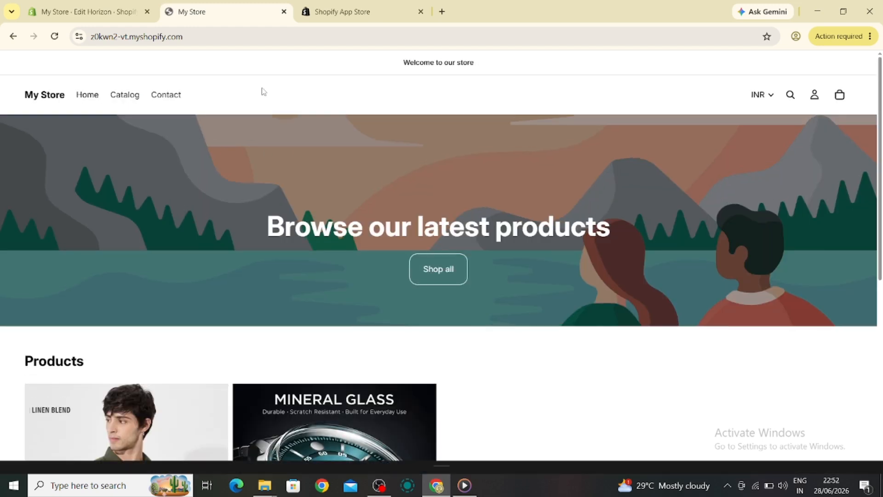
# - Save the Horizon theme changes in the theme editor and exit to the admin home page
pyautogui.click(85, 10)
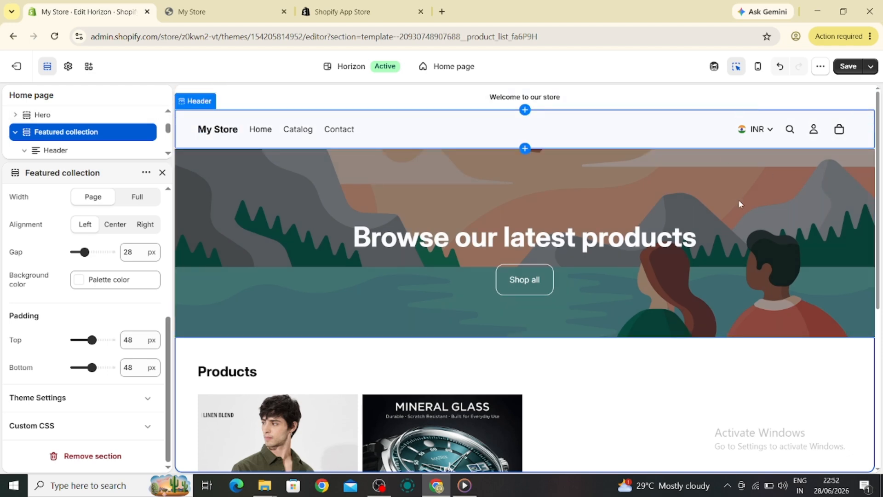
pyautogui.scroll(5, 26, 302)
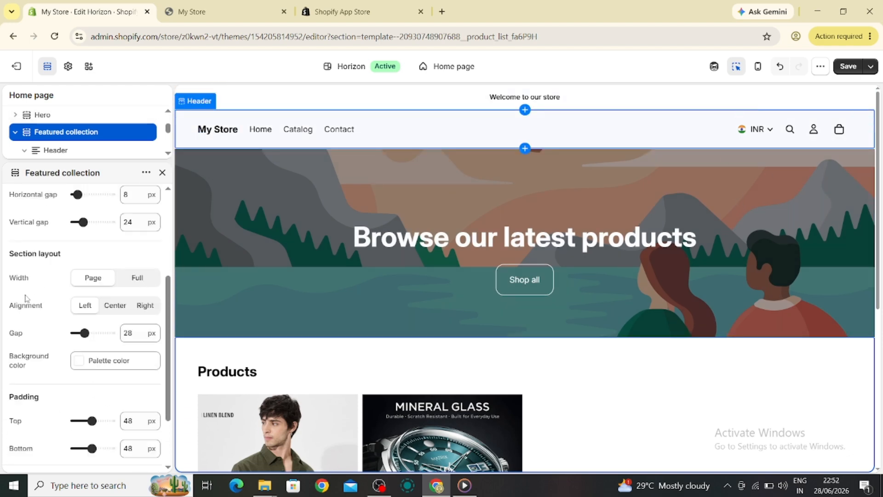
pyautogui.moveTo(420, 230); pyautogui.dragTo(471, 214)
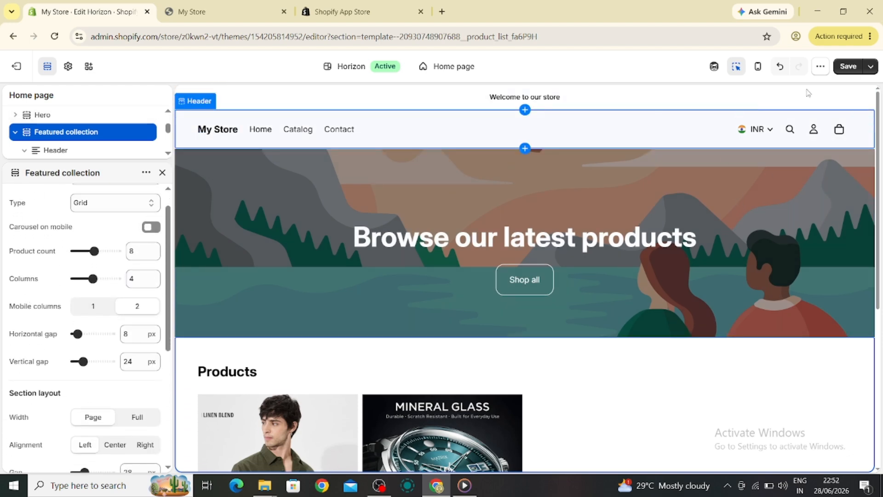
pyautogui.click(848, 67)
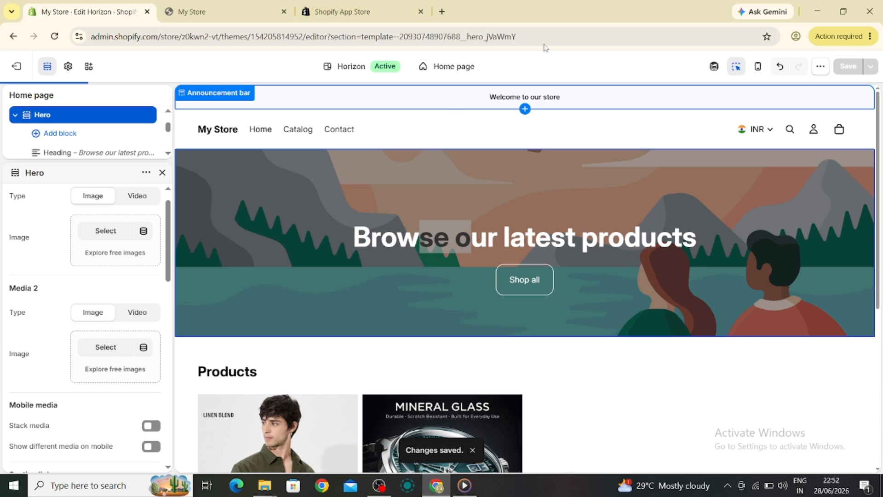
pyautogui.click(19, 75)
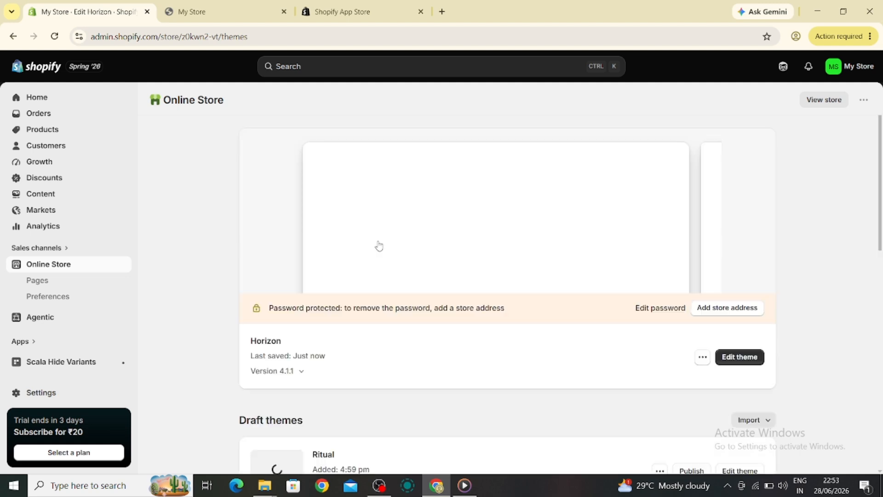
pyautogui.click(32, 100)
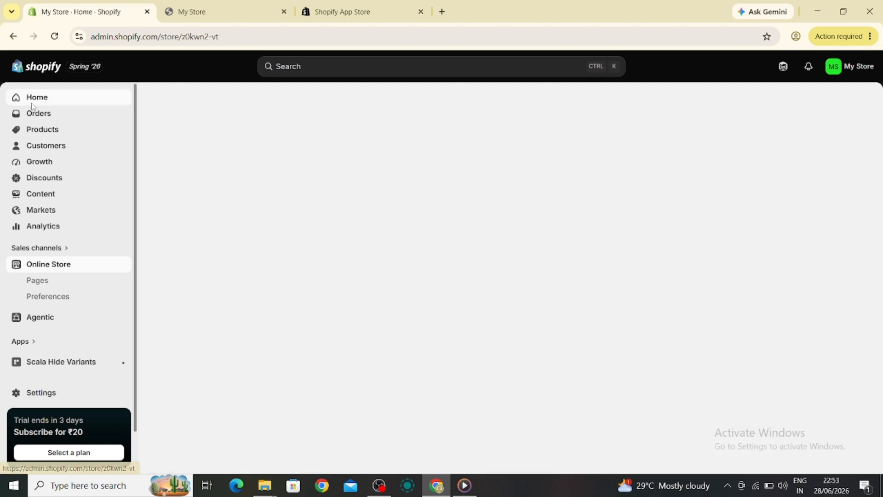